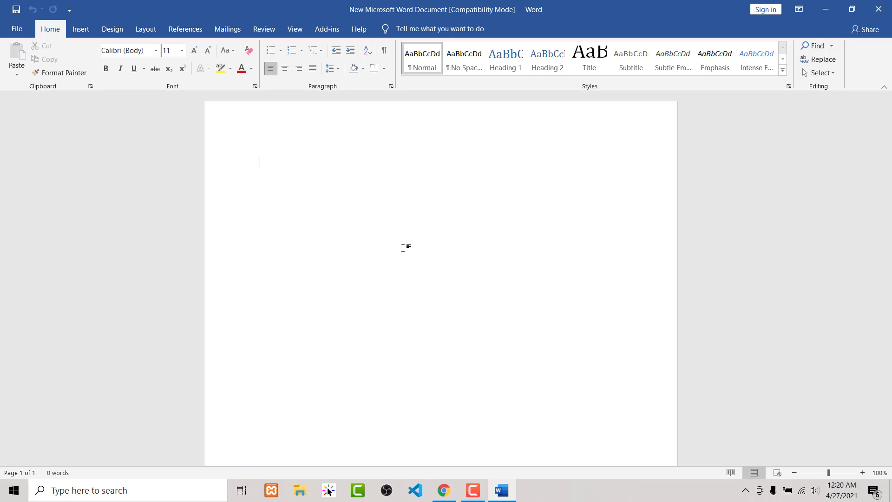
# Step: Enter ©, ™ and ® on separate lines using the (c), (tm) and (r) AutoCorrect shortcuts
pyautogui.write('(c')
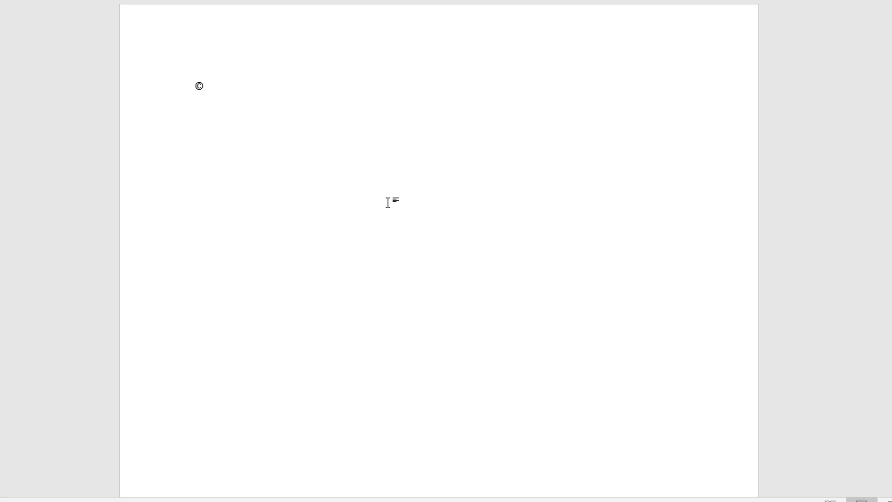
pyautogui.press('Return')
pyautogui.write('(')
pyautogui.write('tm)')
pyautogui.press('Return')
pyautogui.write('(')
pyautogui.write('r)')
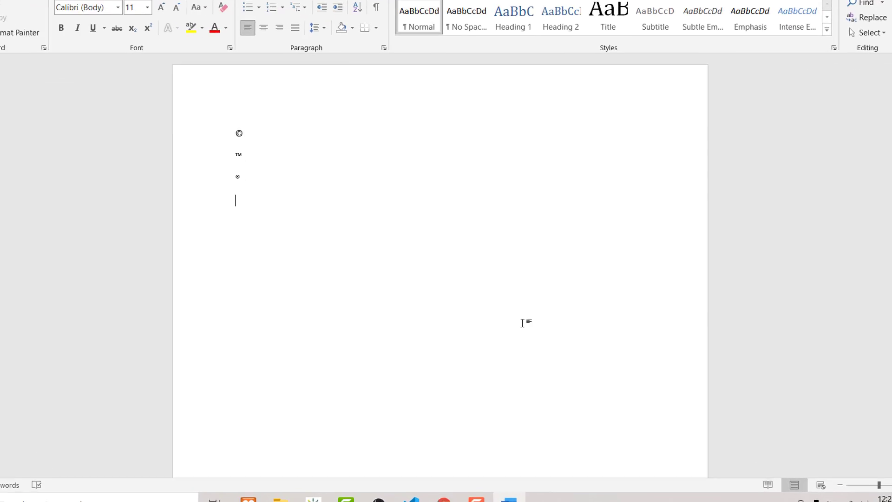
# Step: Generate five sample paragraphs with =rand() and leave an empty line after the last one
pyautogui.write('=r')
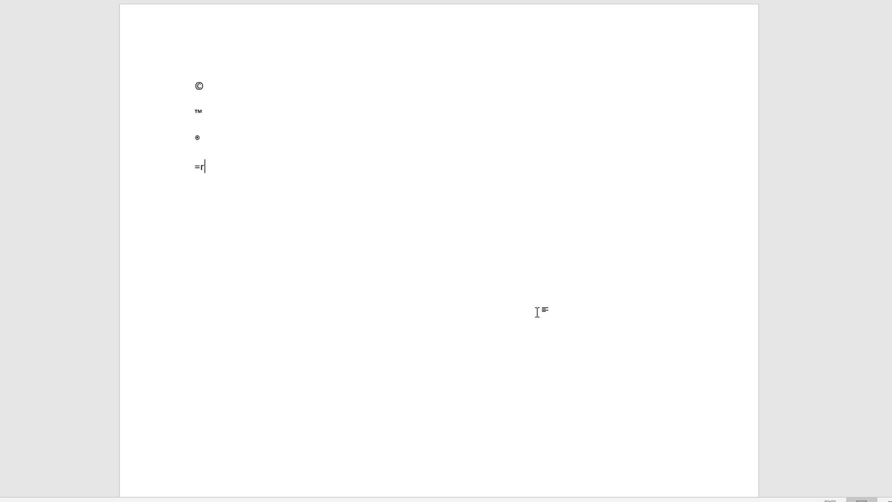
pyautogui.write('an')
pyautogui.write('d()')
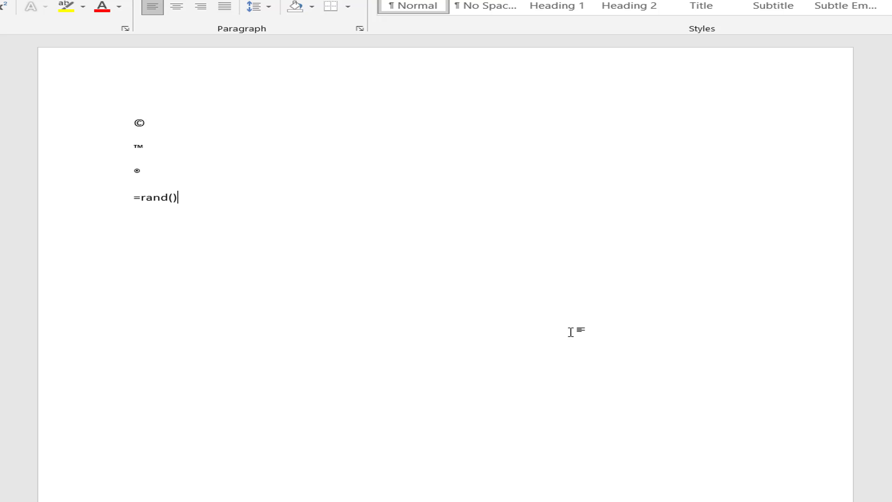
pyautogui.press('Return')
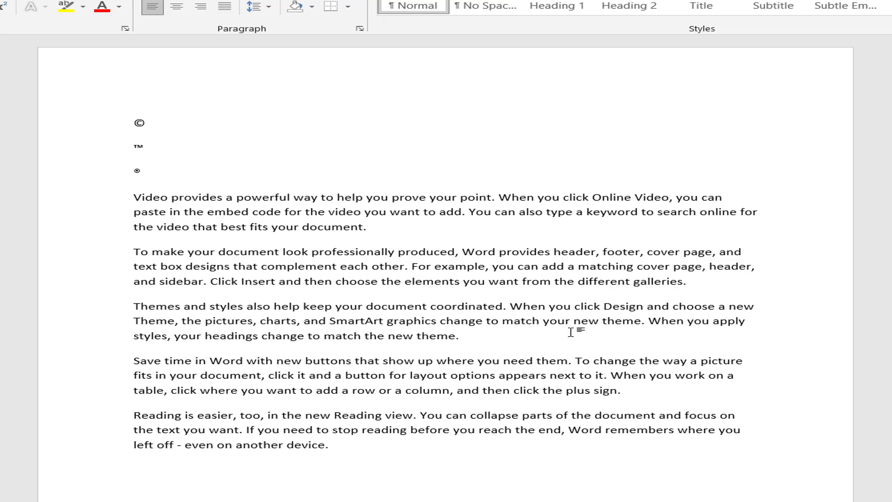
pyautogui.moveTo(133, 197); pyautogui.dragTo(353, 230)
pyautogui.click(211, 251)
pyautogui.moveTo(141, 249); pyautogui.dragTo(330, 282)
pyautogui.click(219, 336)
pyautogui.scroll(-2, 314, 327)
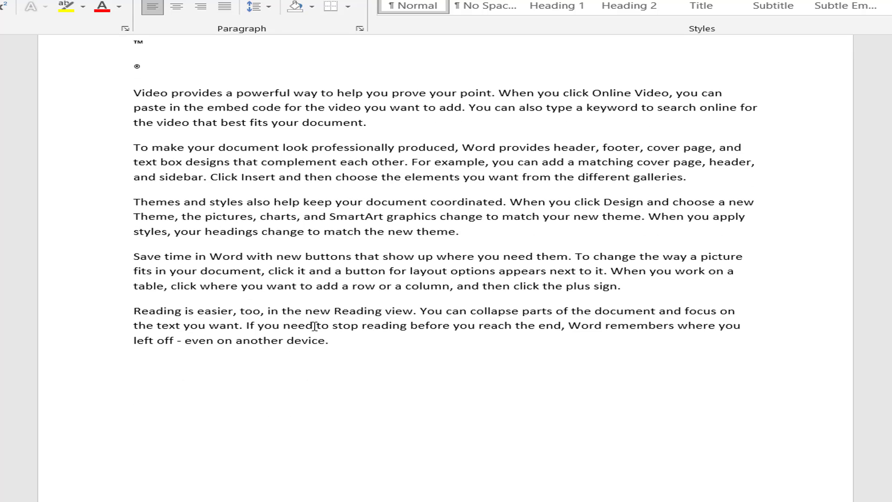
pyautogui.click(355, 341)
pyautogui.press('Return')
pyautogui.press('Return')
pyautogui.press('BackSpace')
# Step: Type =rand(3,5), correcting typos, to add three paragraphs of five sentences each
pyautogui.write('=r')
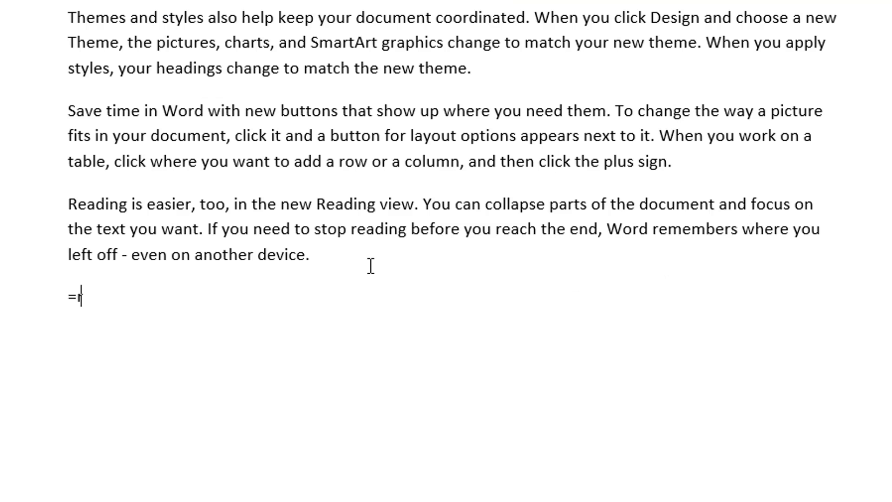
pyautogui.write('n')
pyautogui.press('BackSpace')
pyautogui.write('and(')
pyautogui.write('3')
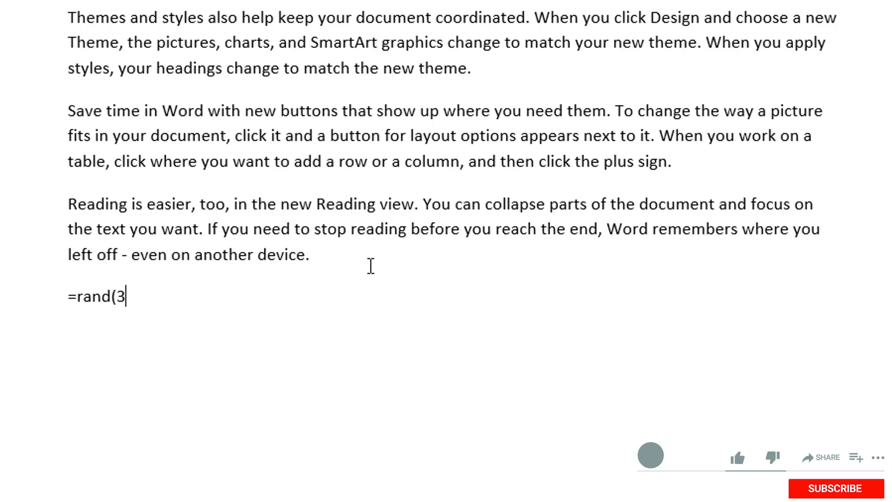
pyautogui.write(',')
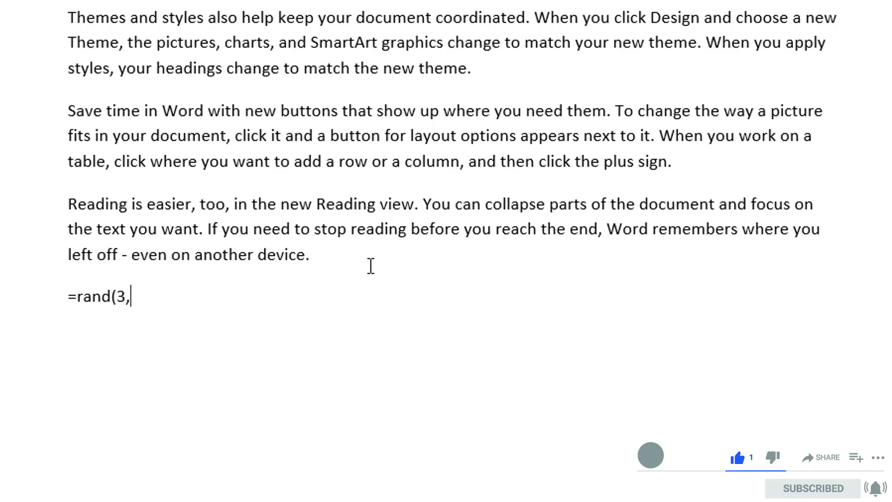
pyautogui.write('5')
pyautogui.press('Left')
pyautogui.press('Left')
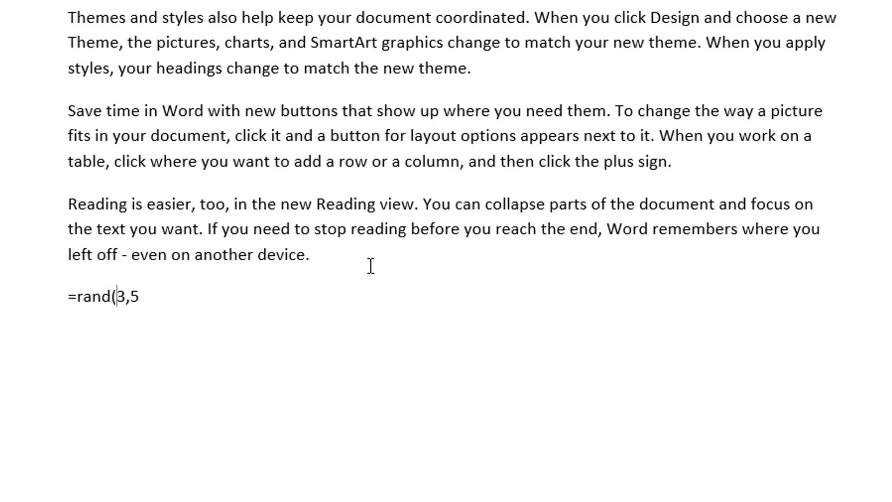
pyautogui.press('Right')
pyautogui.press('Right')
pyautogui.press('Right')
pyautogui.write(')')
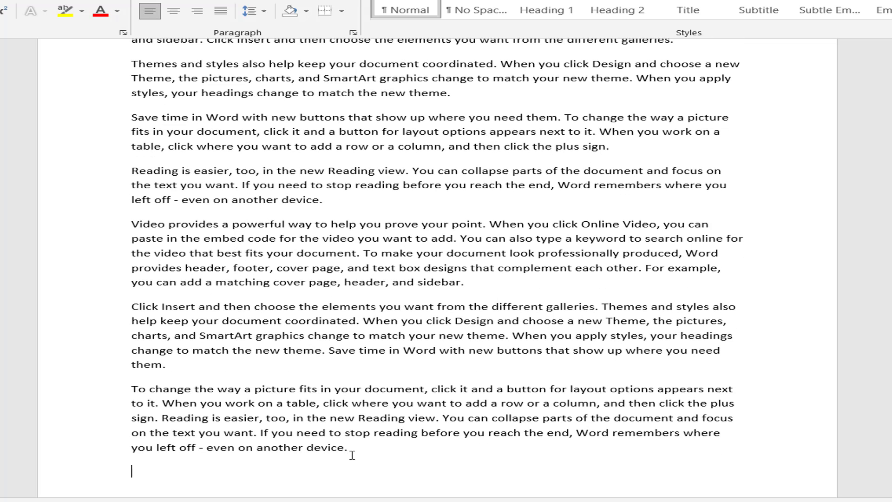
pyautogui.click(351, 449)
pyautogui.moveTo(349, 447); pyautogui.dragTo(116, 222)
pyautogui.click(216, 284)
pyautogui.click(448, 282)
pyautogui.click(367, 389)
pyautogui.moveTo(367, 389); pyautogui.dragTo(427, 388)
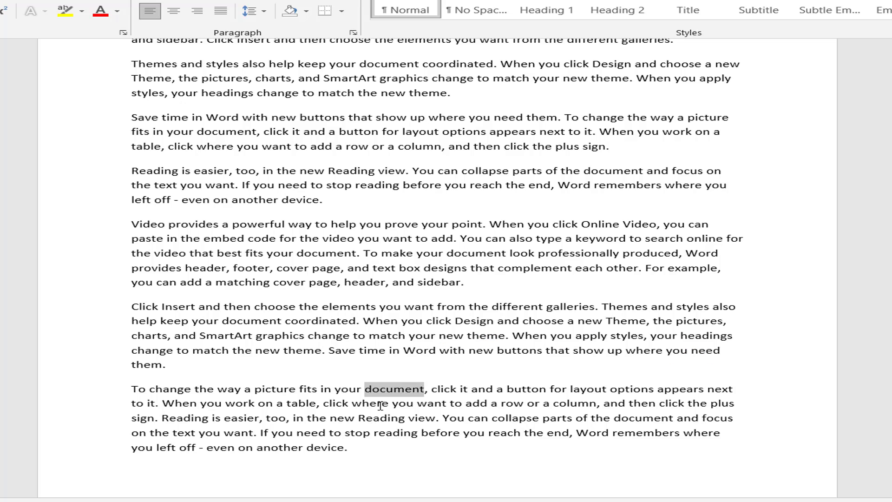
pyautogui.click(378, 403)
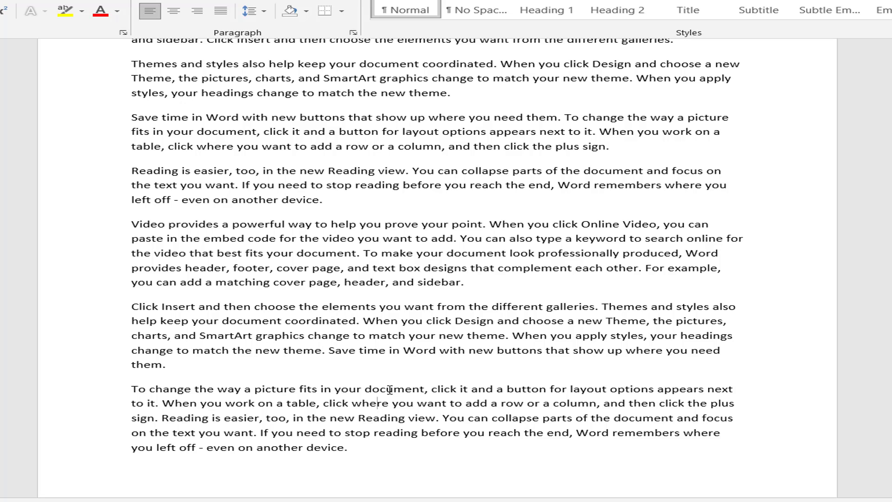
pyautogui.doubleClick(389, 389)
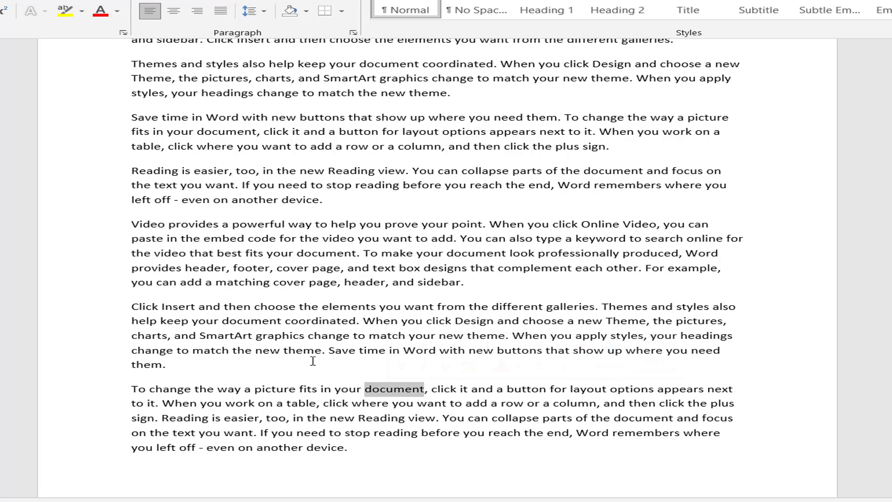
# Step: Select from the insertion point to the document start with Ctrl+Shift+Home, then deselect
pyautogui.click(365, 427)
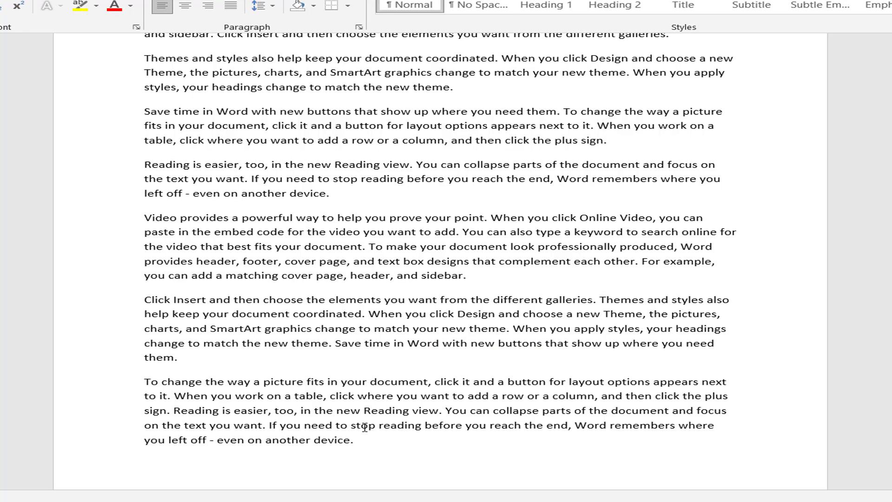
pyautogui.scroll(2, 365, 426)
pyautogui.scroll(3, 391, 380)
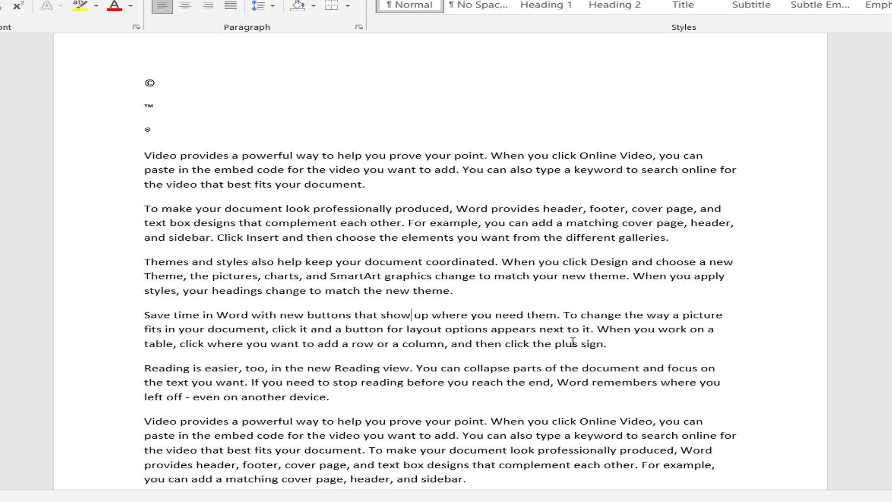
pyautogui.scroll(1, 573, 343)
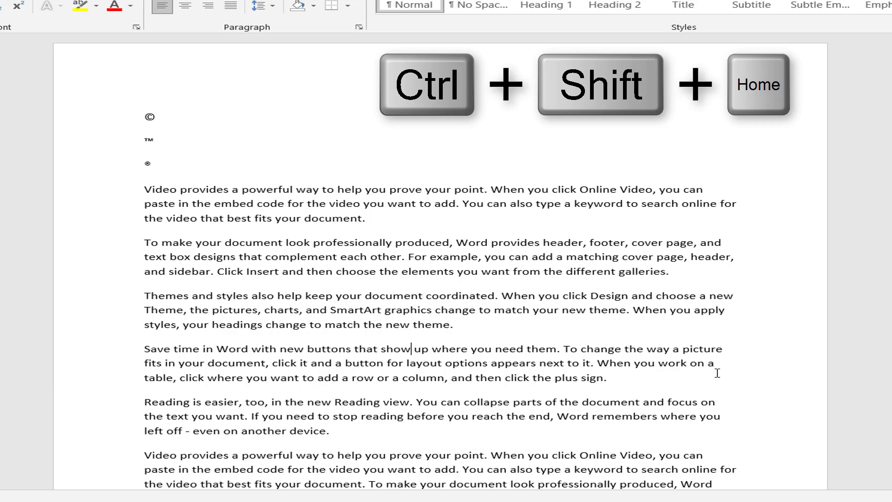
pyautogui.hotkey('ctrl', 'shift', 'Home')
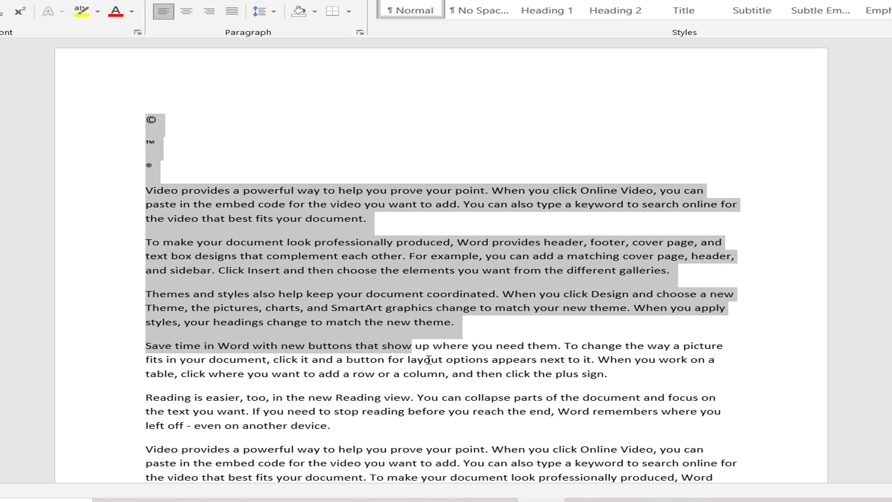
pyautogui.click(416, 346)
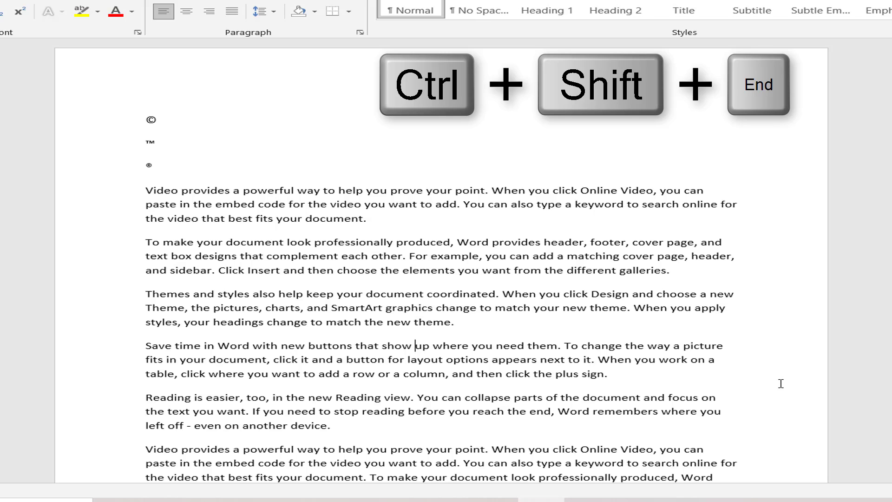
# Step: Select to the document end with Ctrl+Shift+End, scroll through the selection, then clear it
pyautogui.hotkey('ctrl', 'shift', 'End')
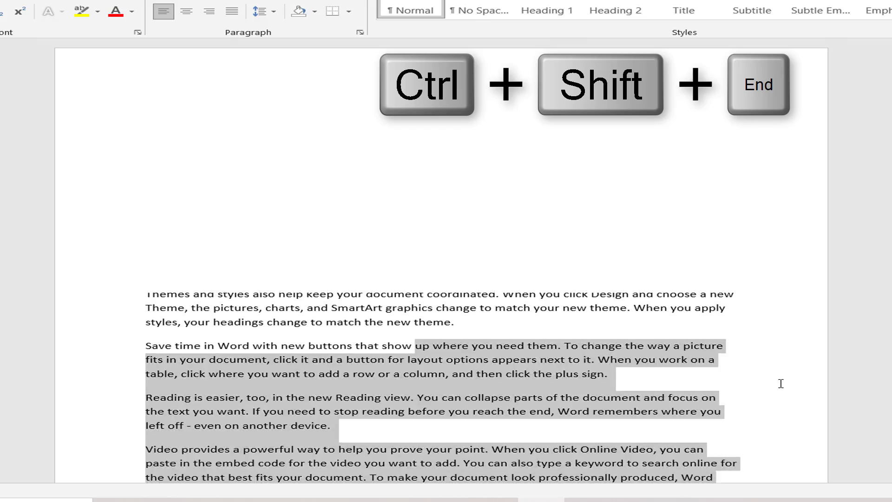
pyautogui.scroll(5, 720, 391)
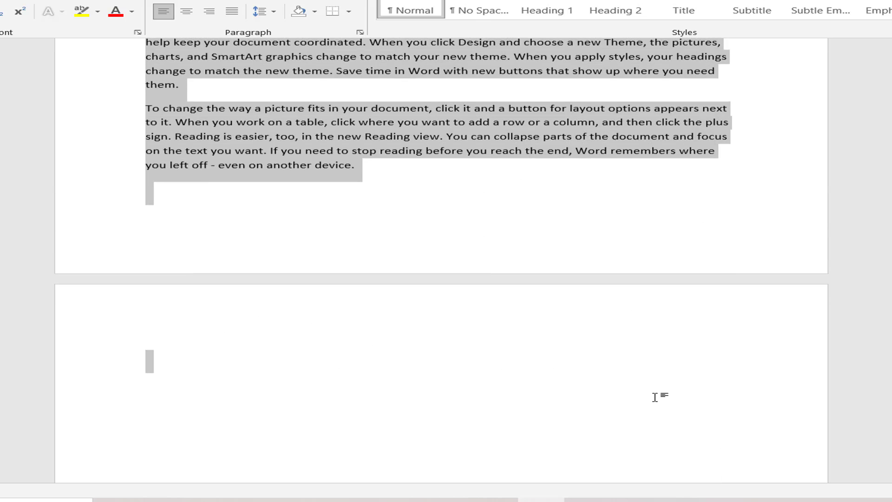
pyautogui.scroll(5, 594, 397)
pyautogui.scroll(5, 511, 372)
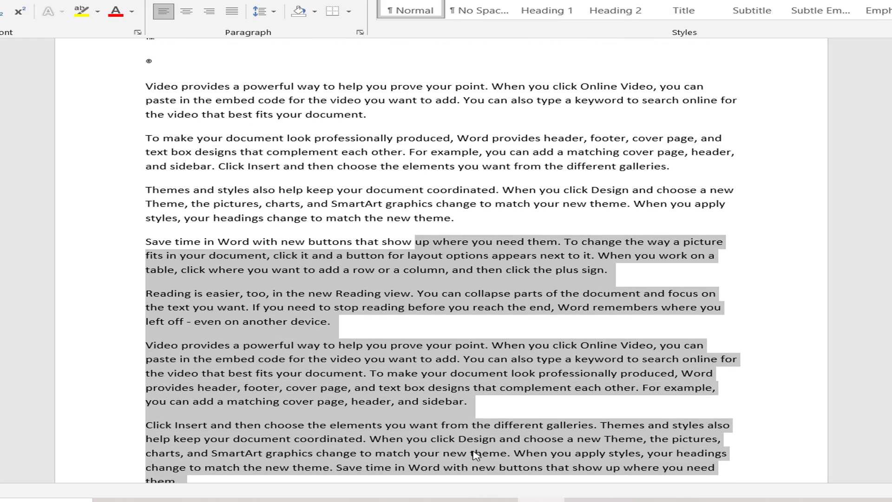
pyautogui.scroll(-3, 474, 455)
pyautogui.scroll(-1, 460, 465)
pyautogui.scroll(-3, 446, 441)
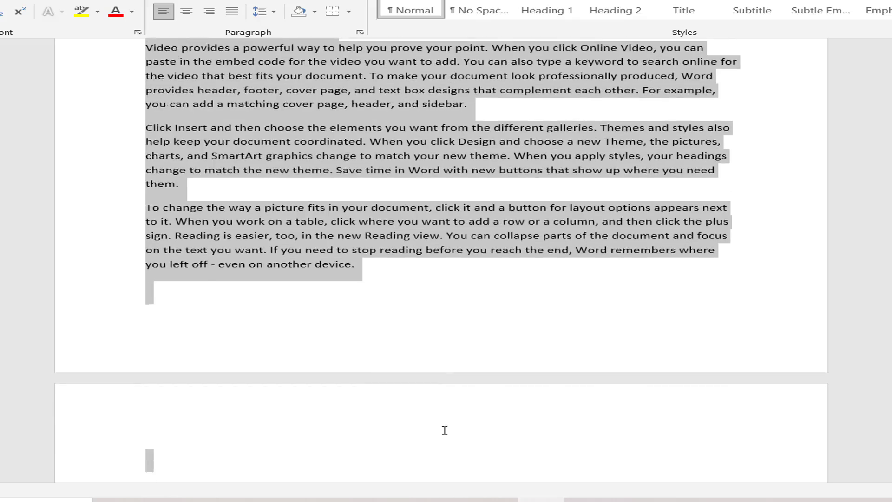
pyautogui.scroll(6, 443, 430)
pyautogui.click(398, 174)
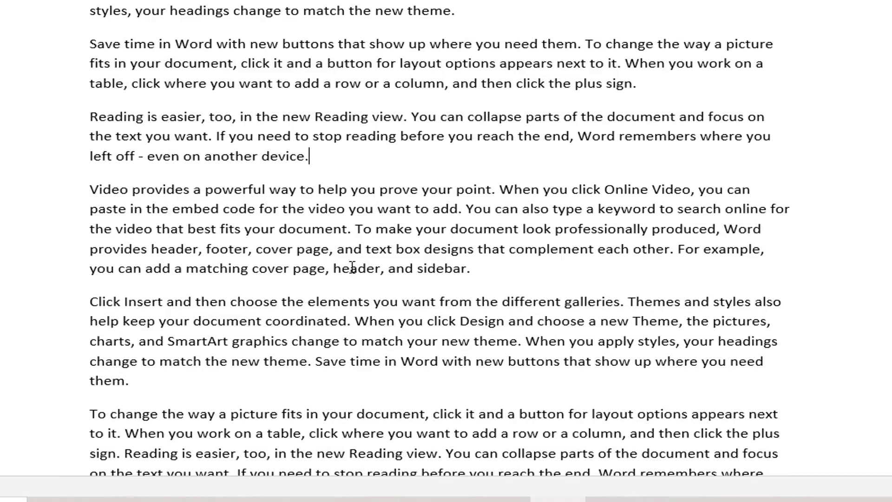
pyautogui.scroll(2, 352, 267)
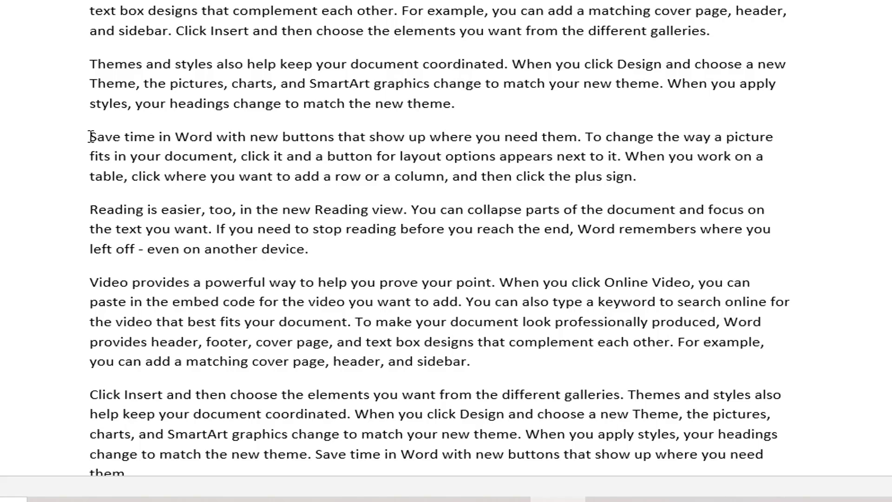
pyautogui.moveTo(91, 137); pyautogui.dragTo(650, 179)
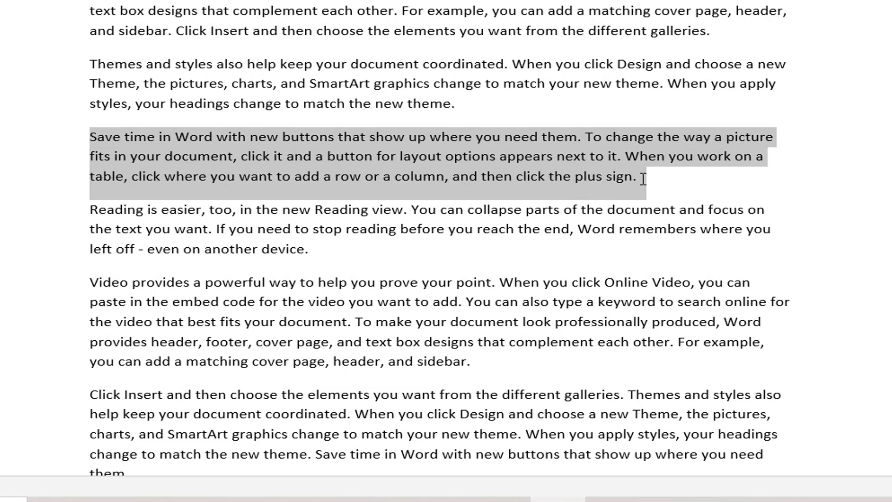
pyautogui.click(469, 176)
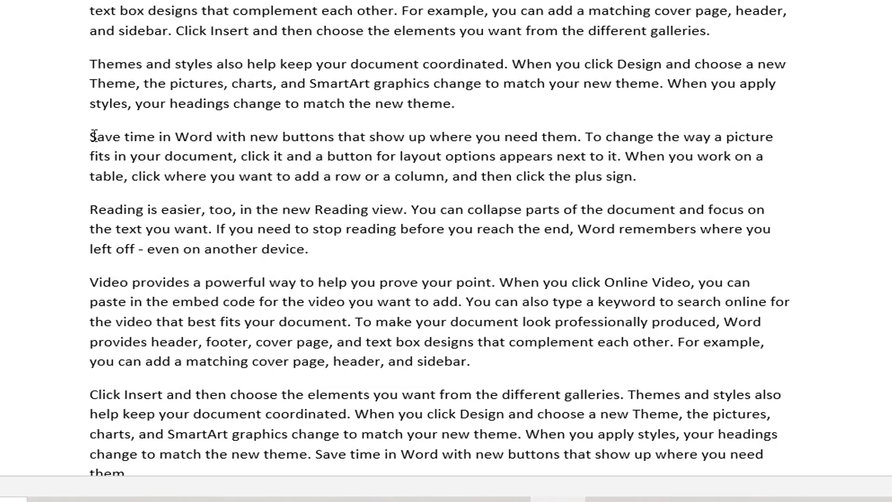
pyautogui.moveTo(91, 137); pyautogui.dragTo(646, 185)
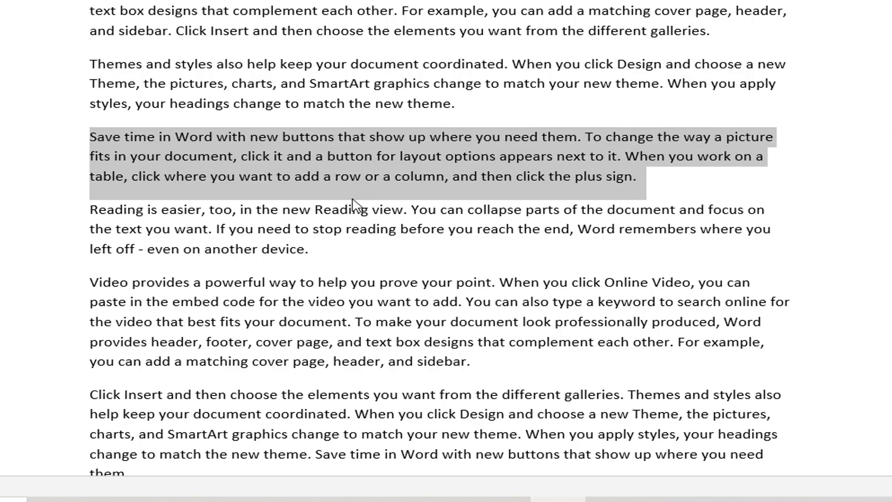
pyautogui.click(349, 176)
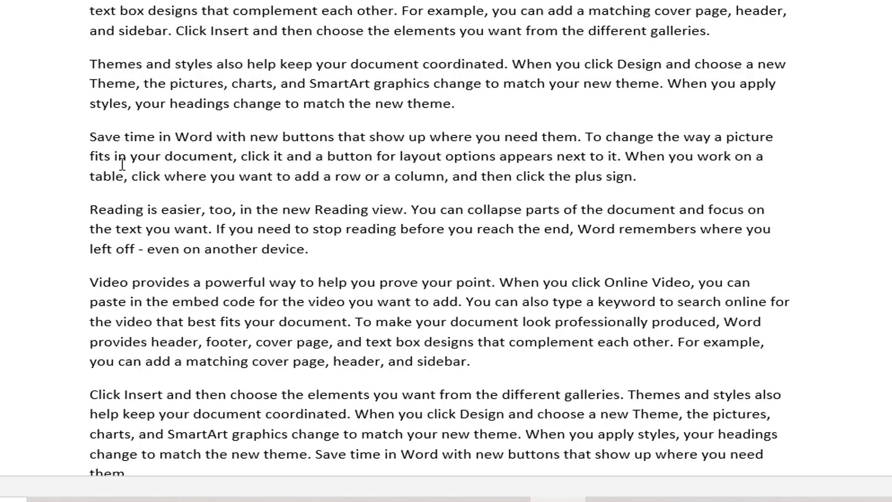
pyautogui.doubleClick(168, 138)
pyautogui.tripleClick(169, 138)
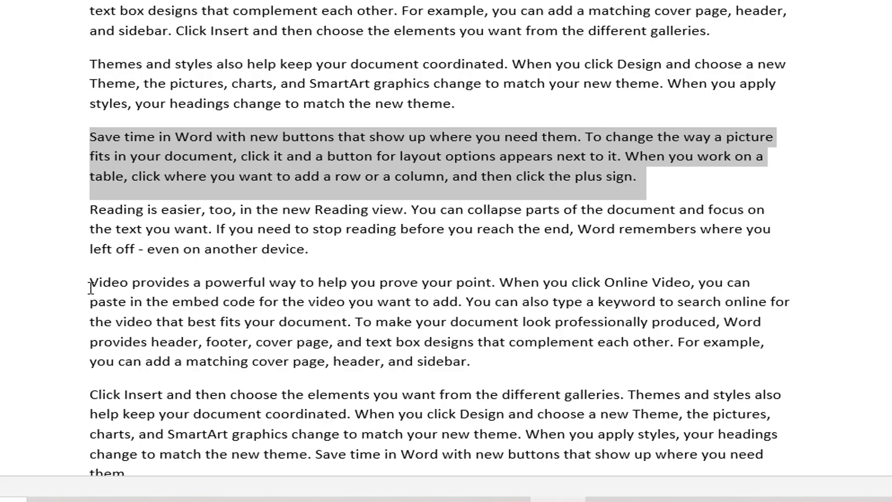
pyautogui.moveTo(88, 282); pyautogui.dragTo(473, 366)
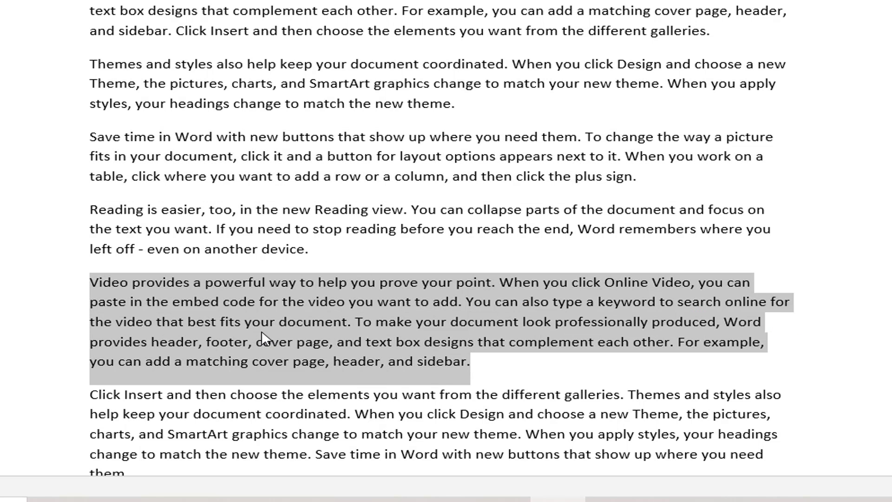
pyautogui.click(241, 321)
pyautogui.scroll(-1, 202, 320)
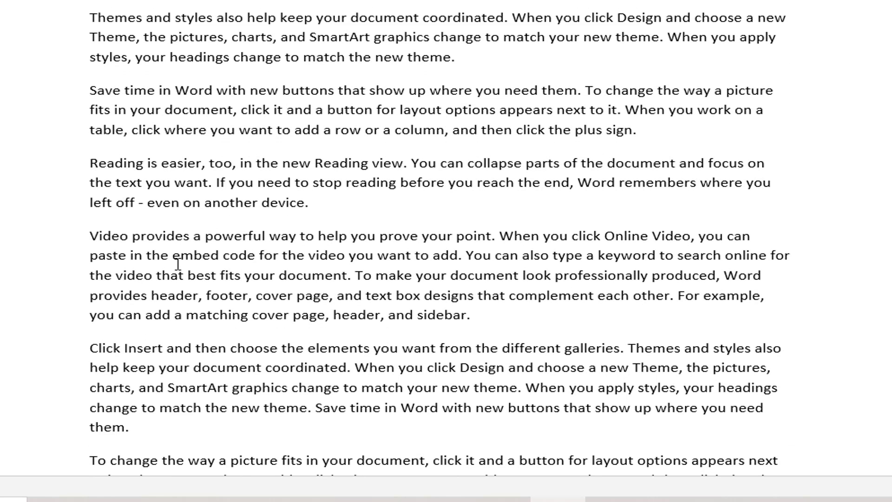
pyautogui.doubleClick(178, 263)
pyautogui.tripleClick(175, 311)
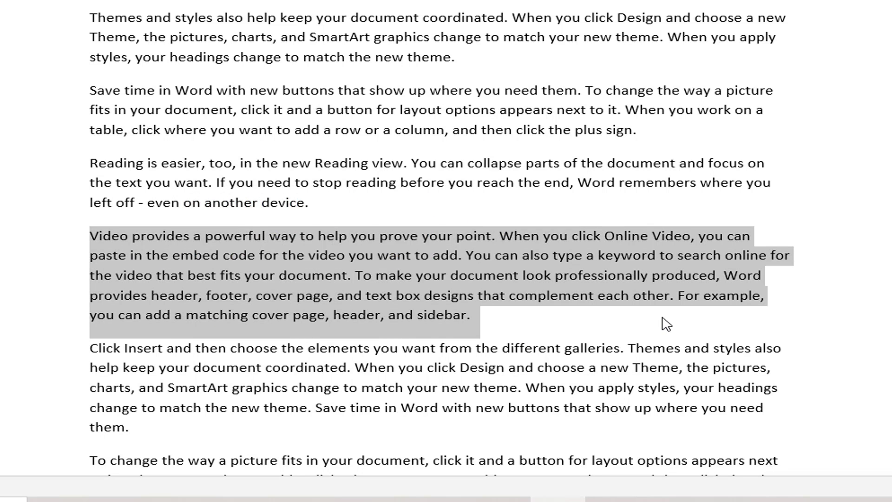
pyautogui.scroll(-1, 483, 370)
pyautogui.scroll(-1, 467, 383)
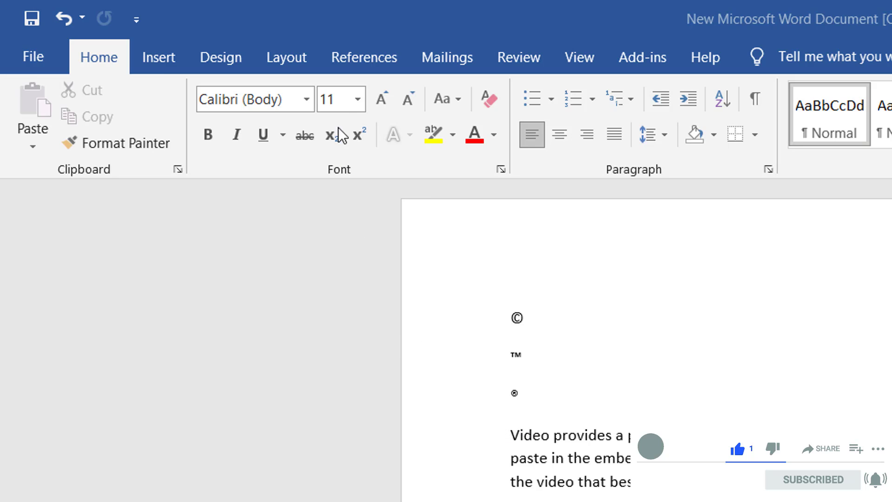
# Step: Set the font size to 12 and enter Arial, then Times, as the font name
pyautogui.click(358, 100)
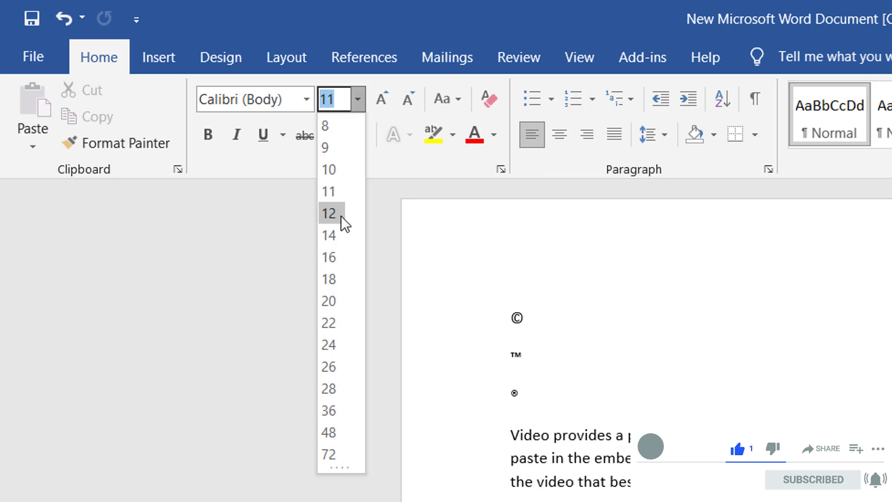
pyautogui.click(330, 213)
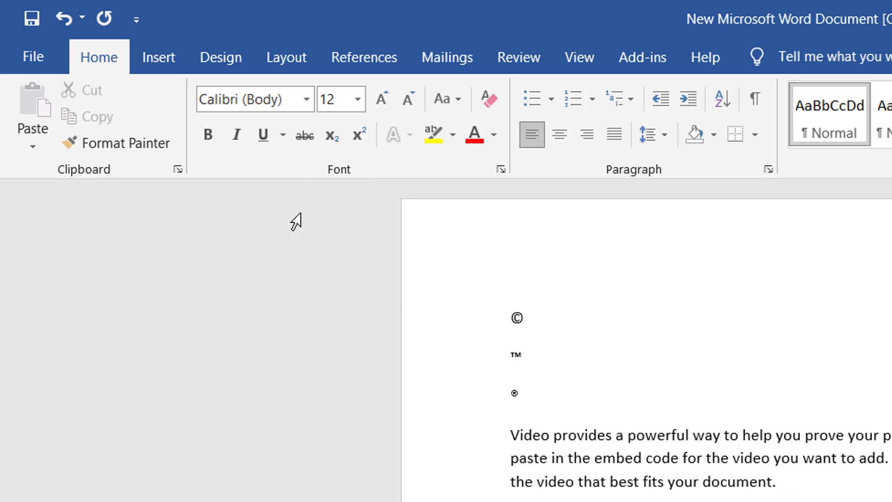
pyautogui.click(290, 101)
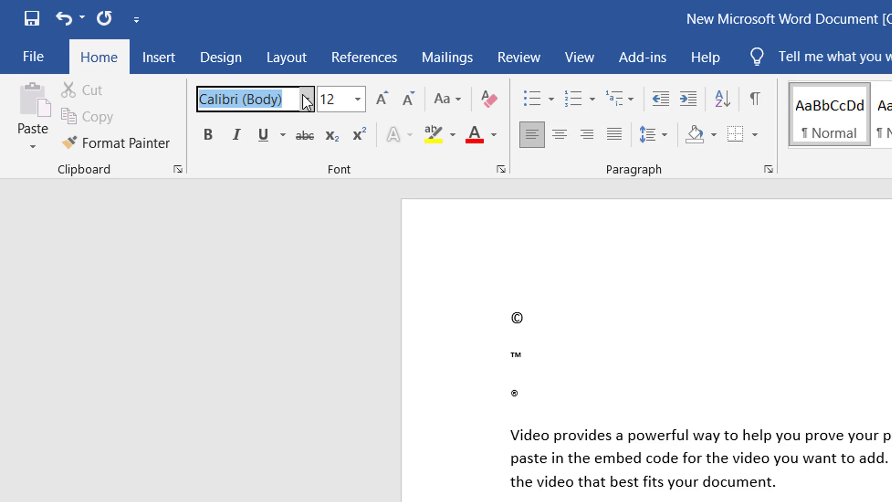
pyautogui.write('Aril')
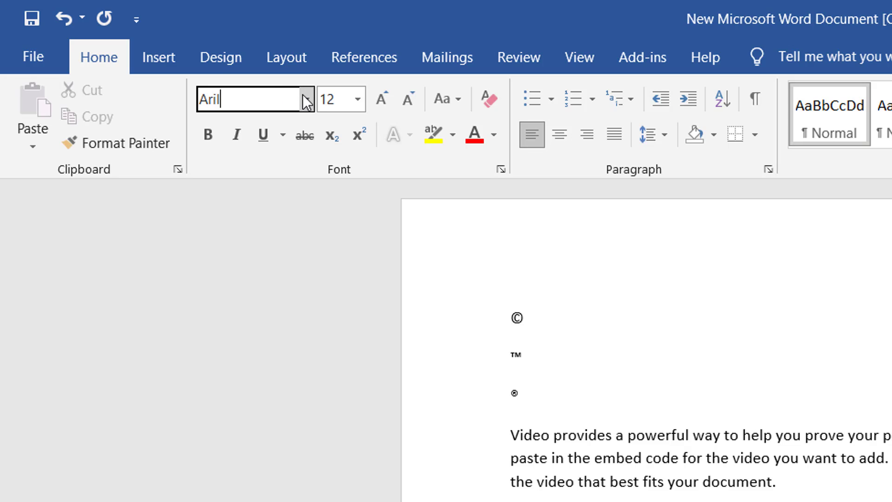
pyautogui.press('BackSpace')
pyautogui.write('a')
pyautogui.press('Return')
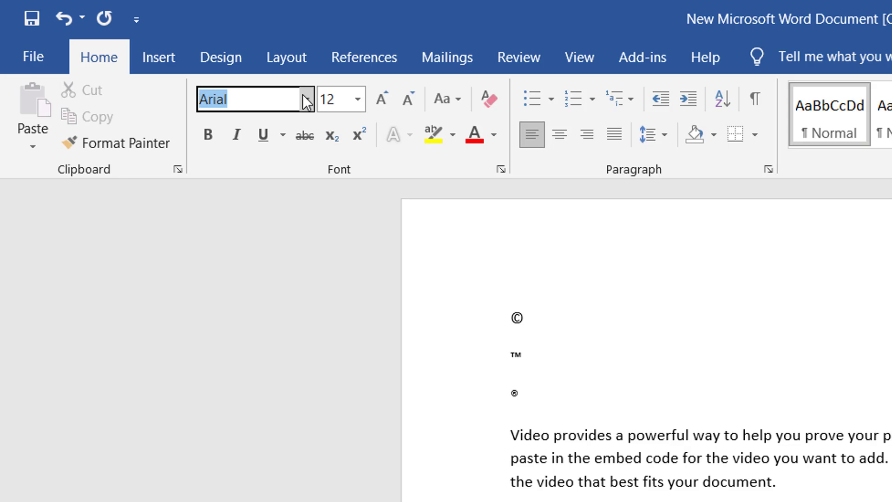
pyautogui.write('Times New Rom')
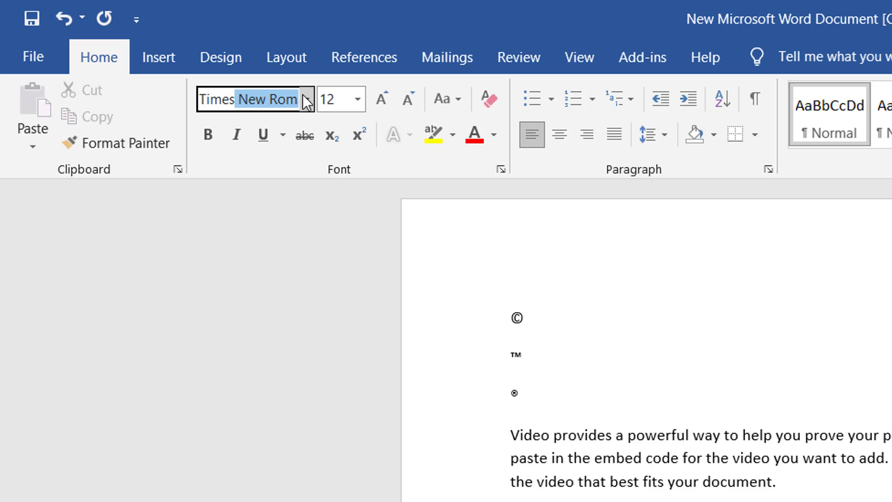
# Step: At the © line, choose SutonnyMJ as the font and grow the size to 12
pyautogui.click(541, 338)
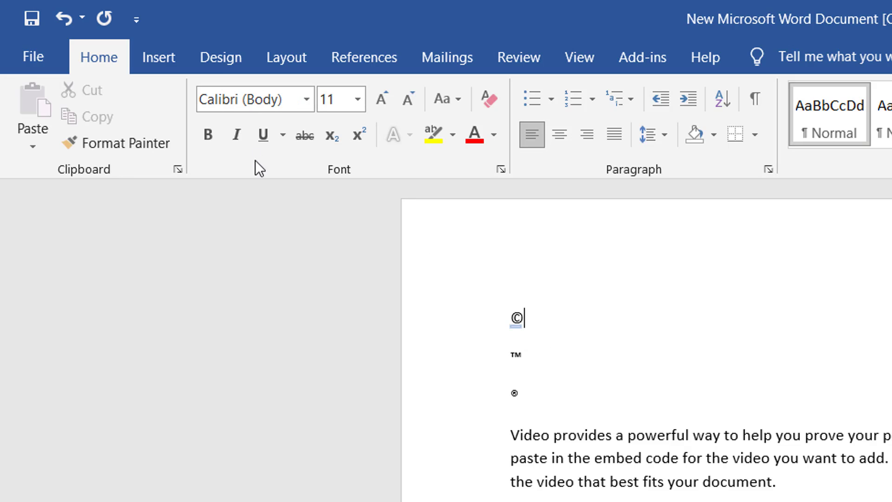
pyautogui.click(289, 100)
pyautogui.write('S')
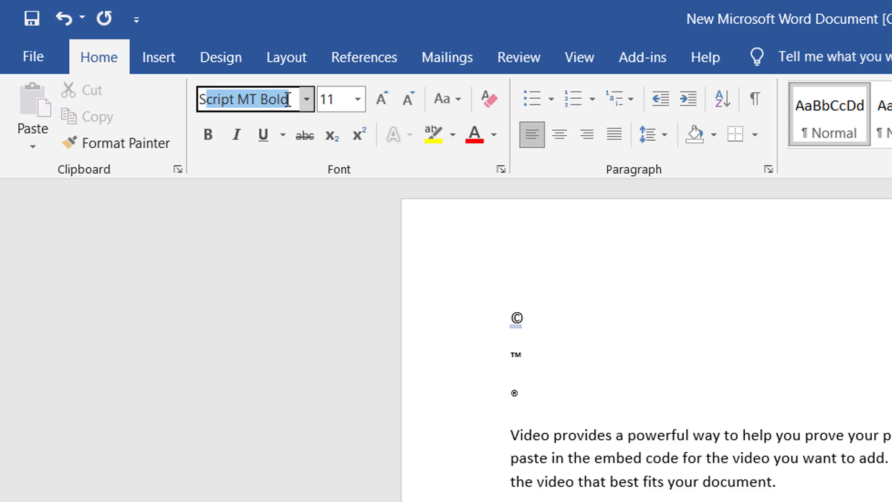
pyautogui.write('utonnyMJ')
pyautogui.press('Return')
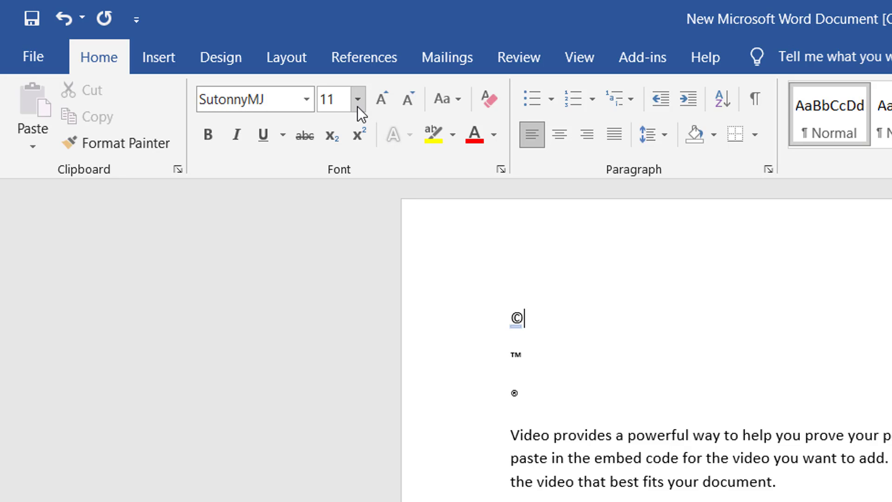
pyautogui.click(385, 106)
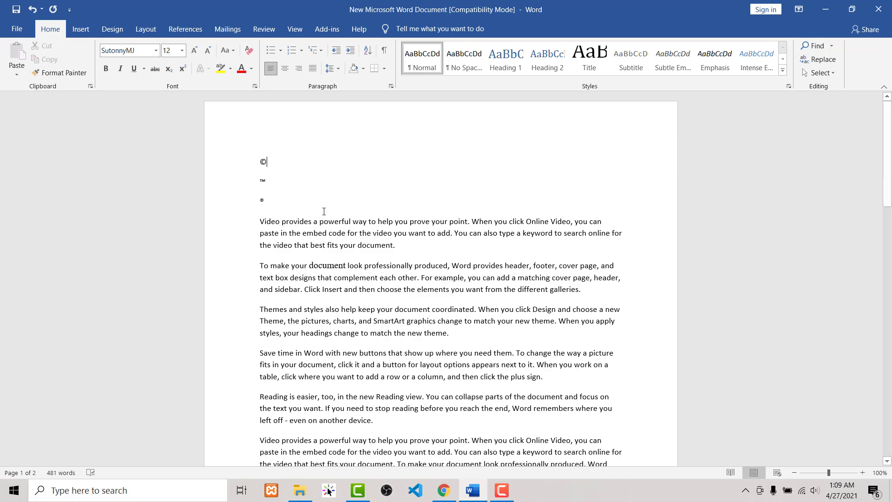
# Step: Open the Font dialog with Ctrl+D and move it left to reveal the document
pyautogui.hotkey('ctrl', 'd')
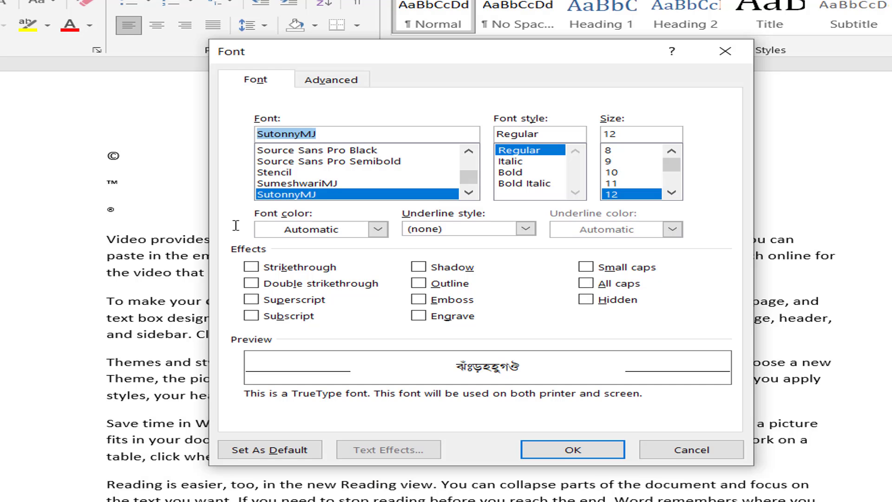
pyautogui.moveTo(409, 60); pyautogui.dragTo(275, 58)
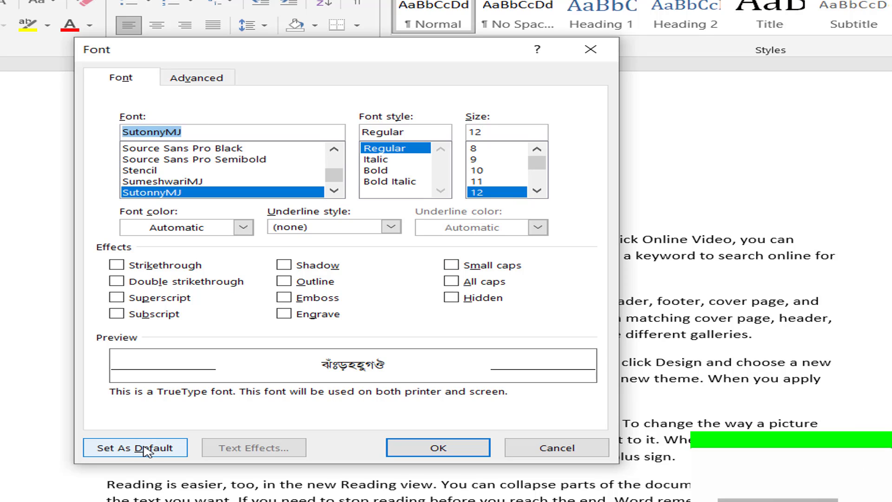
# Step: Set SutonnyMJ 12 as the default font for all documents based on the Normal template
pyautogui.click(167, 451)
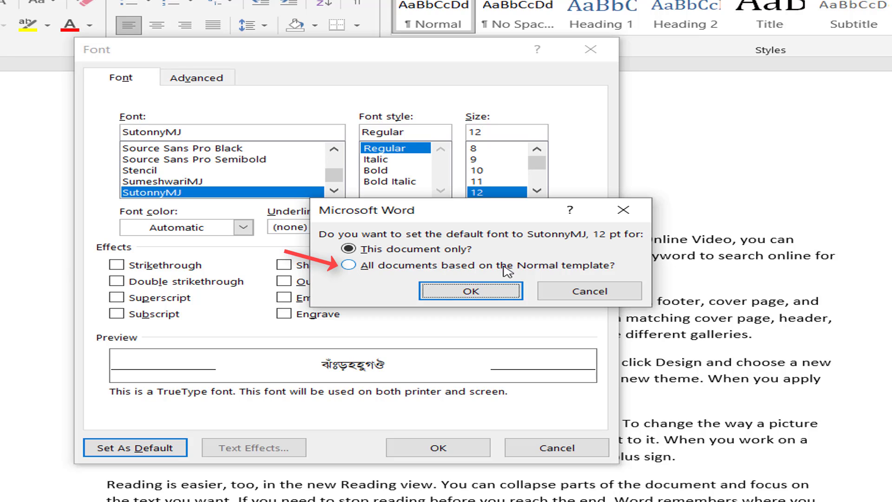
pyautogui.click(350, 267)
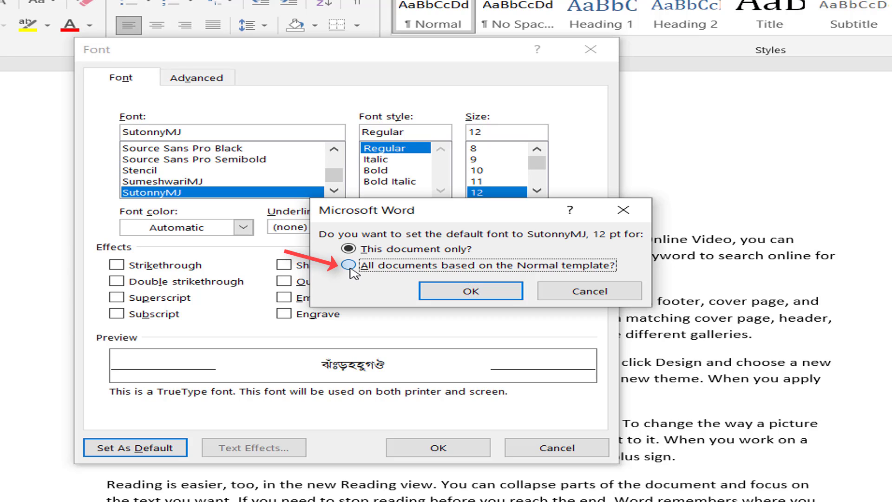
pyautogui.click(458, 291)
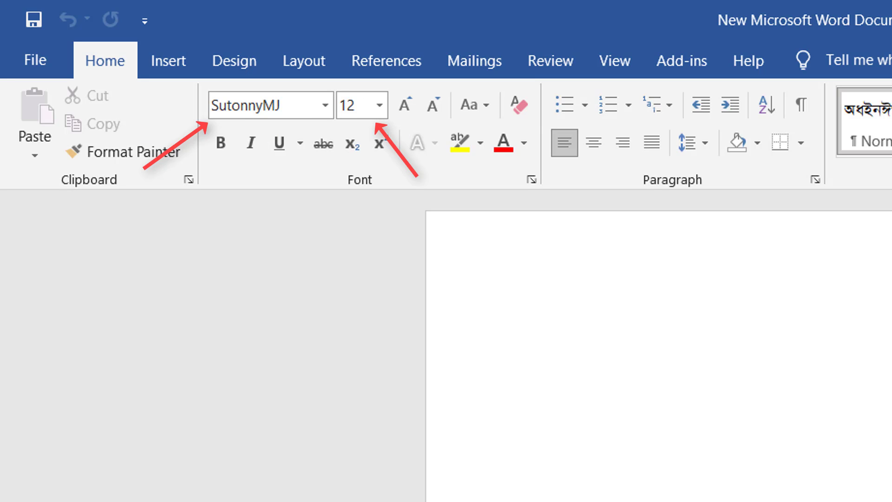
# Step: Scroll up to the top of the document to show the ©, ™ and ® lines
pyautogui.scroll(3, 407, 421)
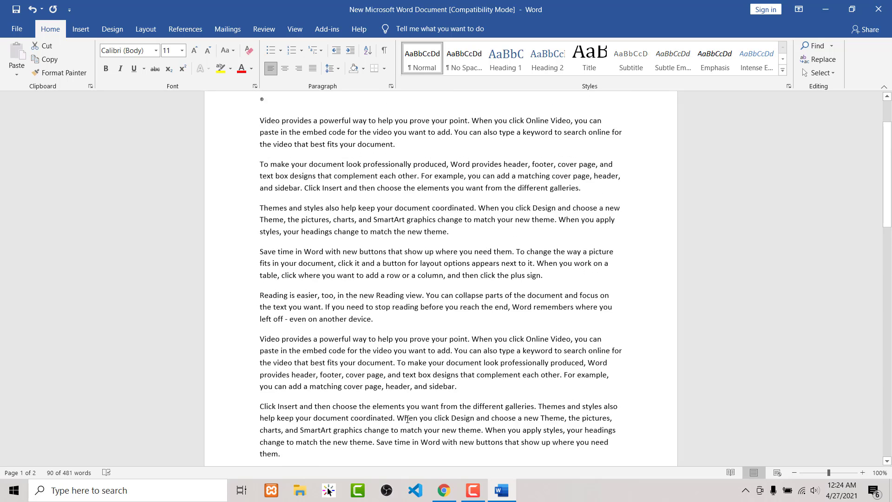
pyautogui.scroll(4, 407, 421)
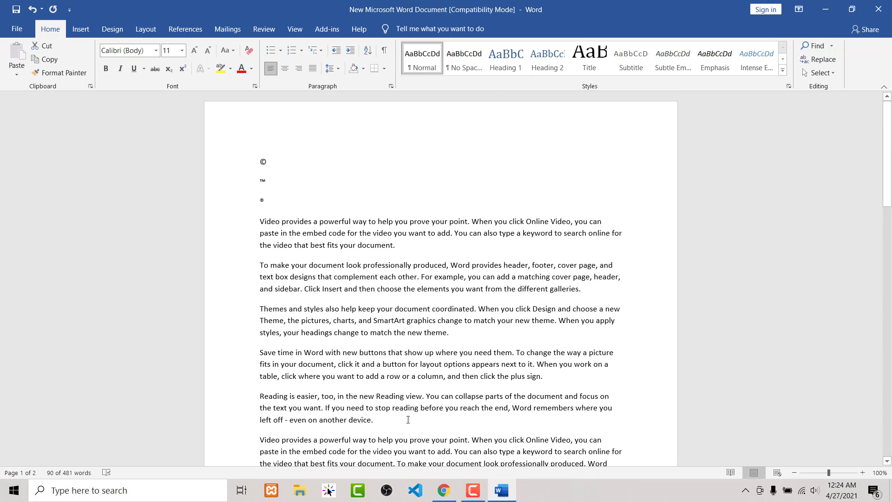